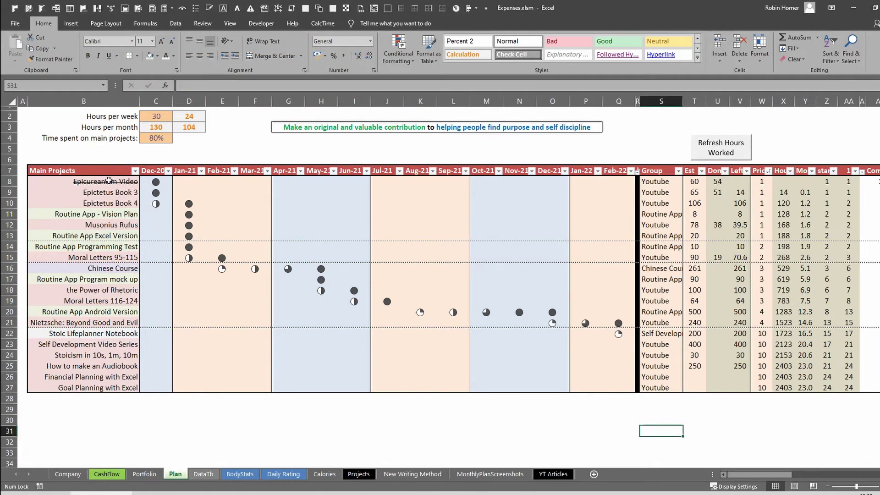
Step: Select the project names, month headers and early timeline cells to review the schedule
left_click_drag(109, 181, 111, 385)
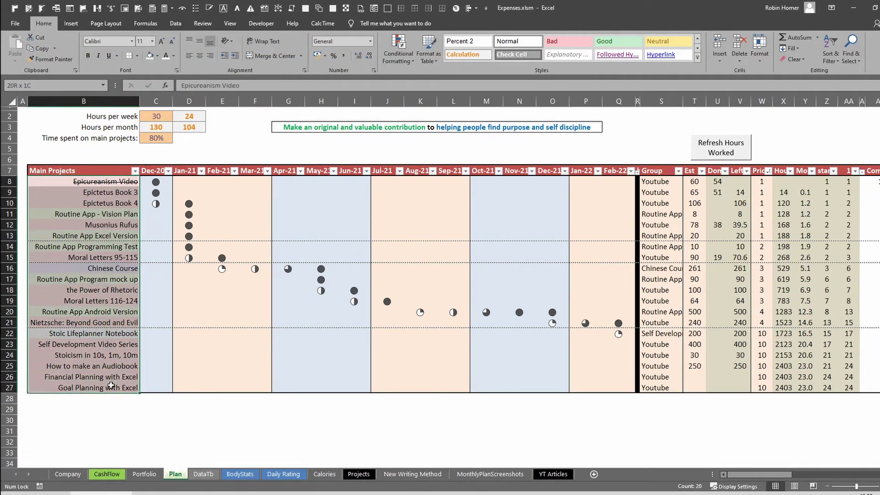
left_click_drag(158, 173, 626, 174)
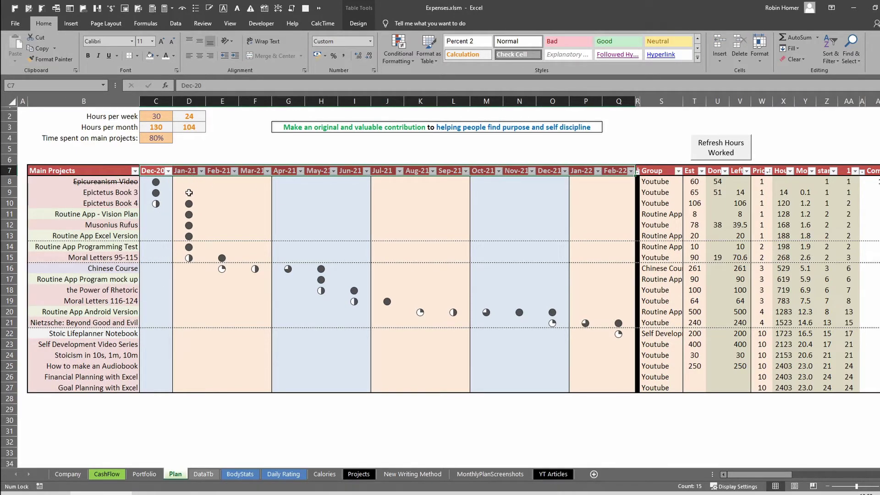
left_click_drag(184, 183, 359, 261)
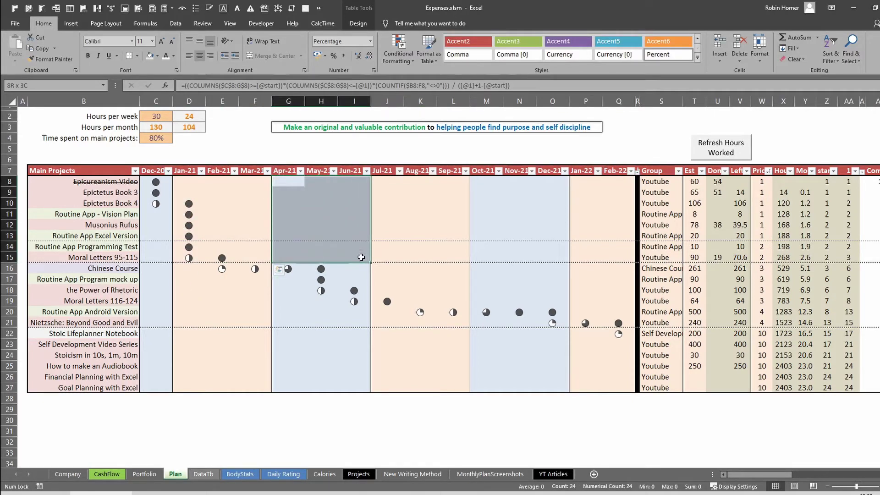
left_click_drag(371, 192, 470, 197)
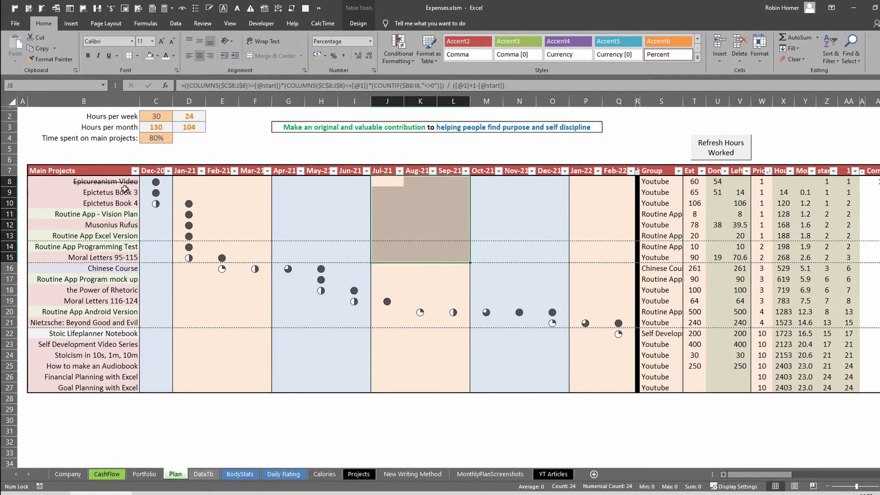
left_click_drag(125, 181, 125, 226)
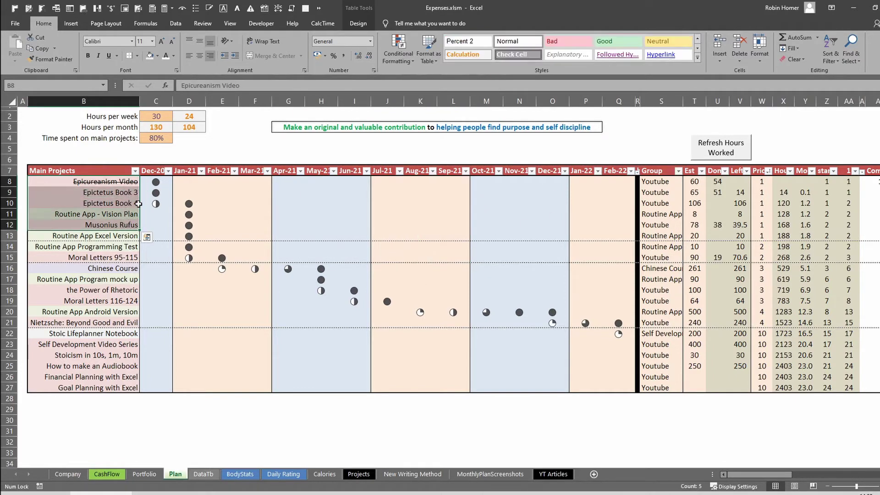
left_click_drag(156, 183, 196, 202)
Step: Inspect the timeline formulas in C10, D15 and J19 across Dec-20 to Jul-21
left_click(156, 204)
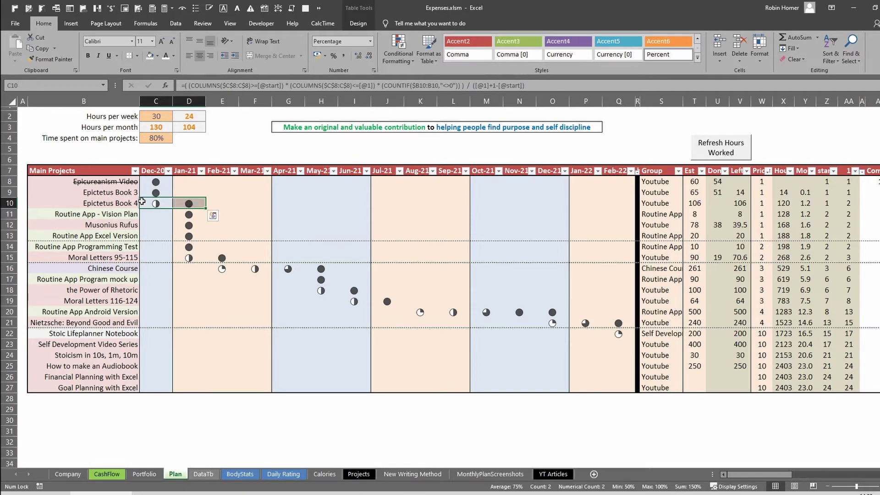
left_click_drag(196, 202, 321, 291)
left_click(191, 256)
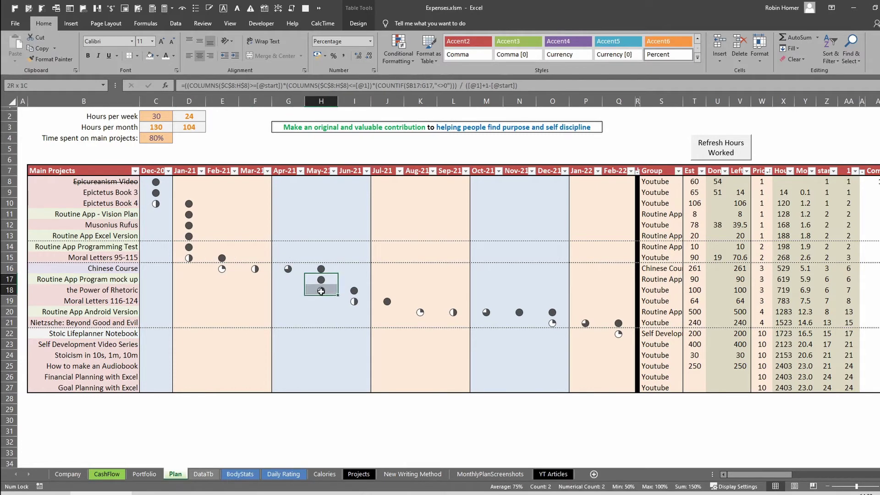
left_click(387, 301)
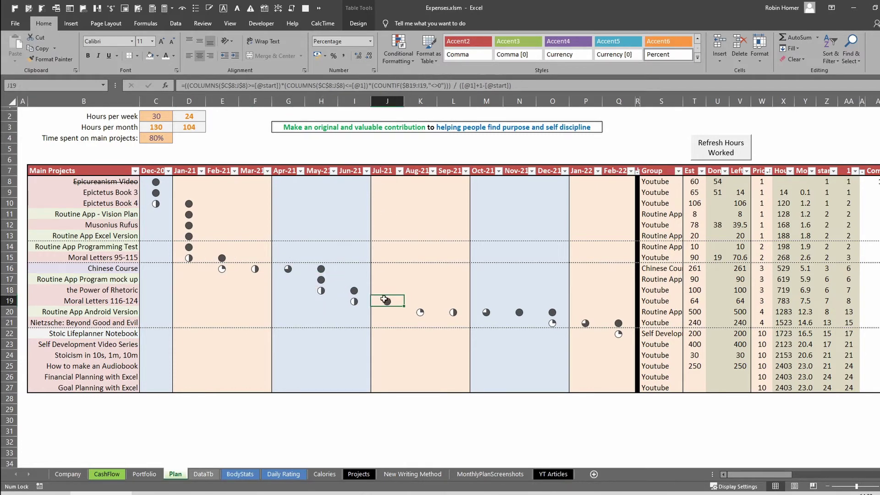
left_click_drag(387, 300, 120, 181)
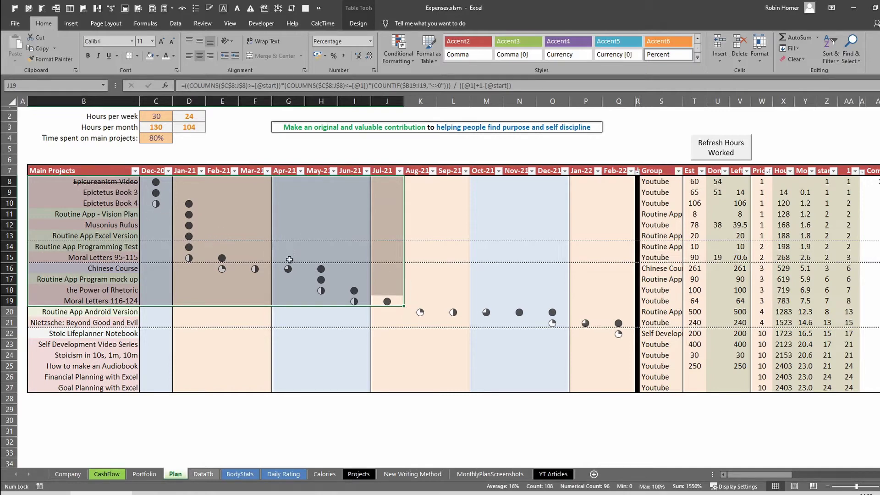
left_click(461, 267)
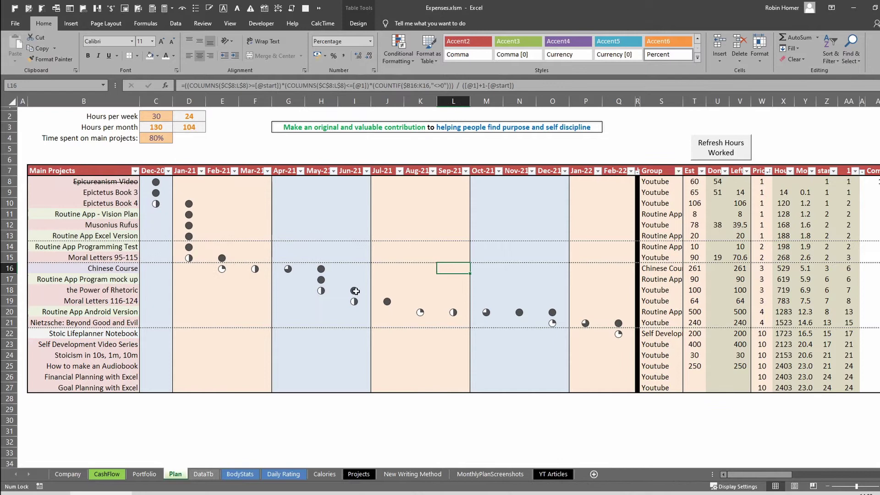
Step: Add 'New Project' in B28 with group Youtube copied from S27 and 200 estimated hours
left_click(107, 399)
type("N")
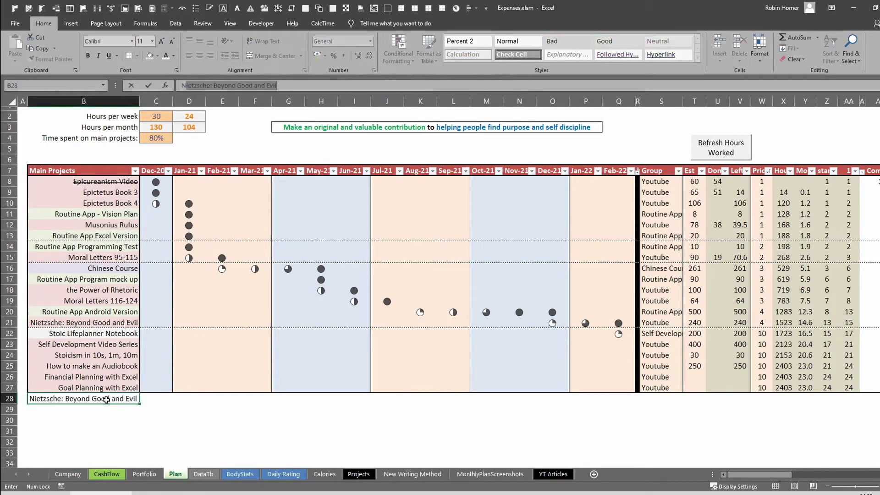
type("ew Project")
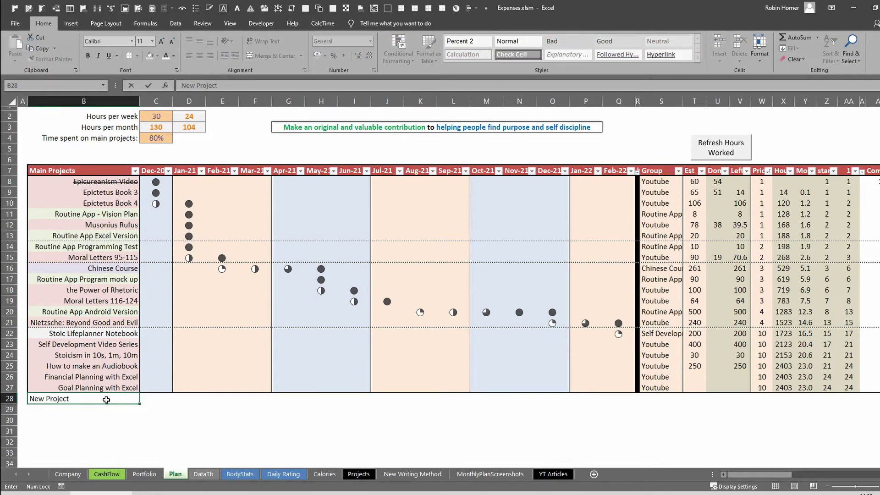
key("Return")
left_click(656, 387)
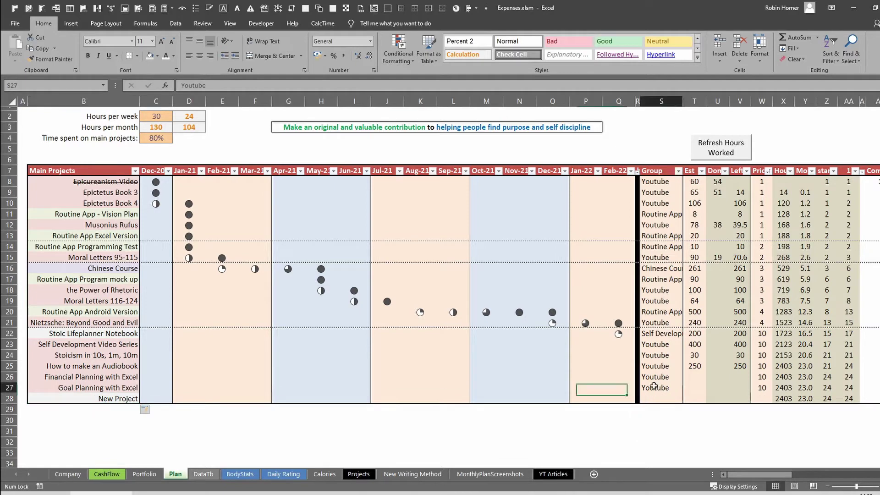
key("ctrl+c")
left_click(656, 398)
key("ctrl+v")
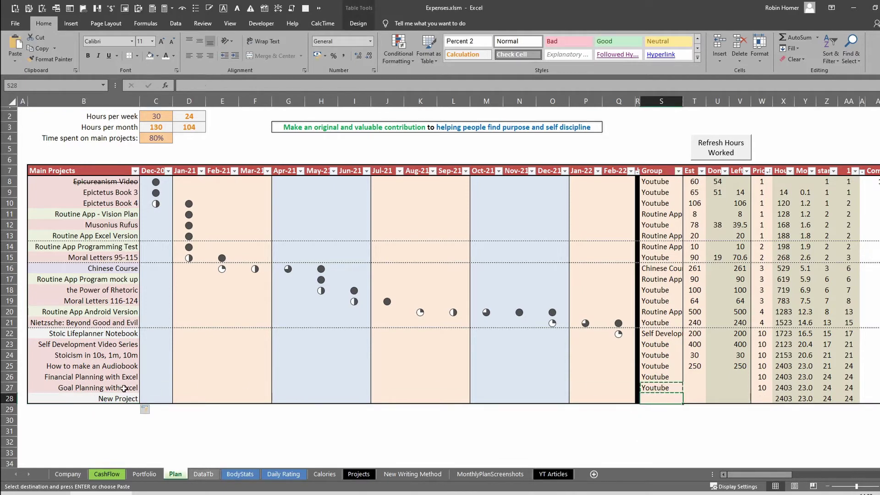
left_click(698, 399)
key("Escape")
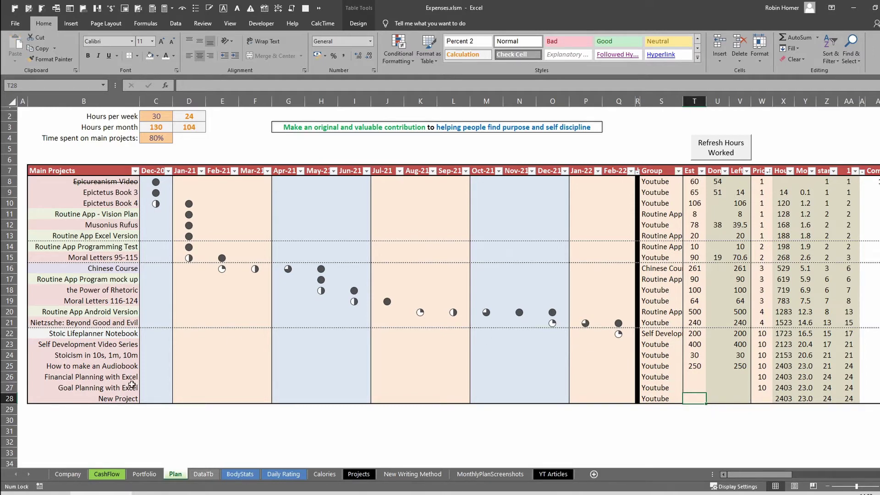
type("200")
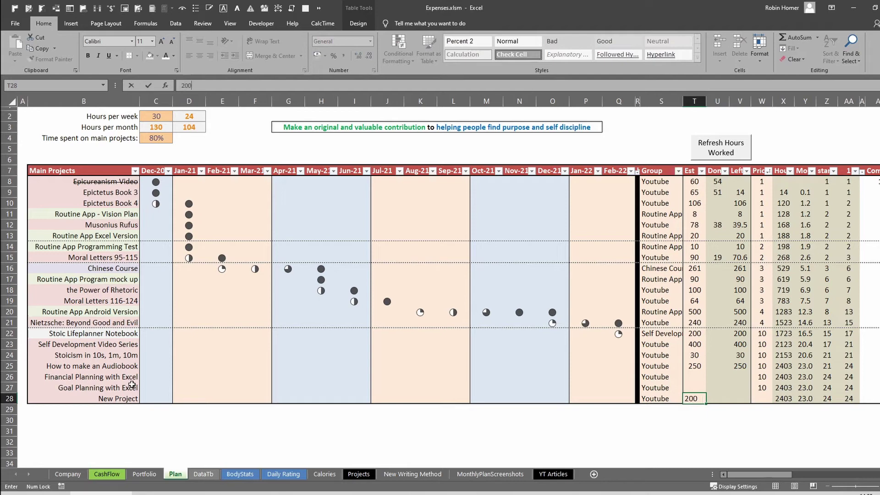
key("Return")
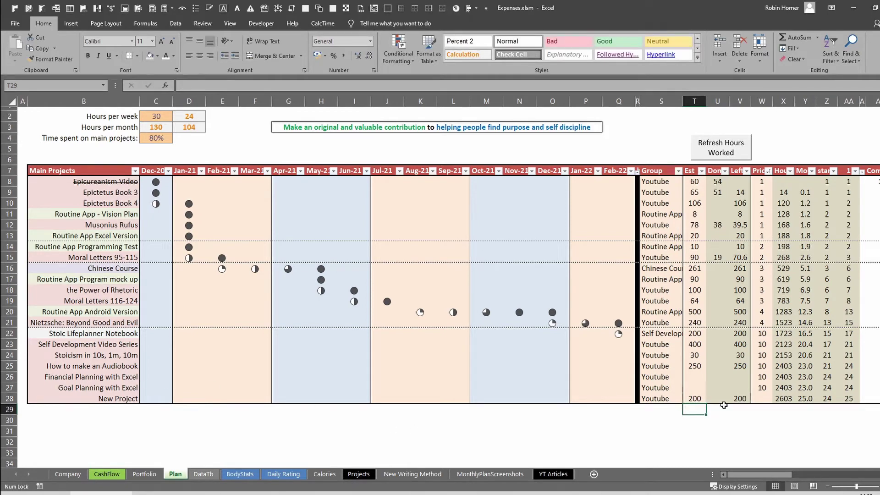
Step: Give the new row priority 1 and sort the table by Priority, smallest to largest
left_click(765, 401)
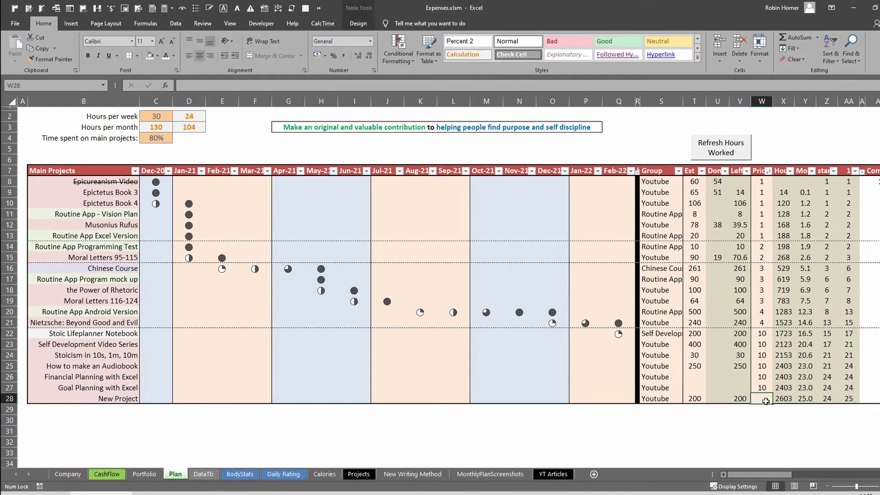
left_click(768, 180)
left_click(768, 171)
left_click(769, 185)
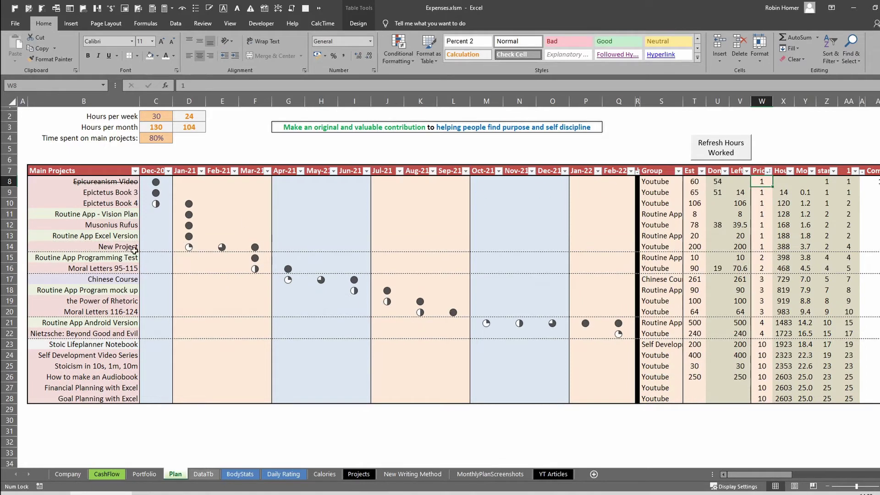
left_click_drag(99, 248, 260, 253)
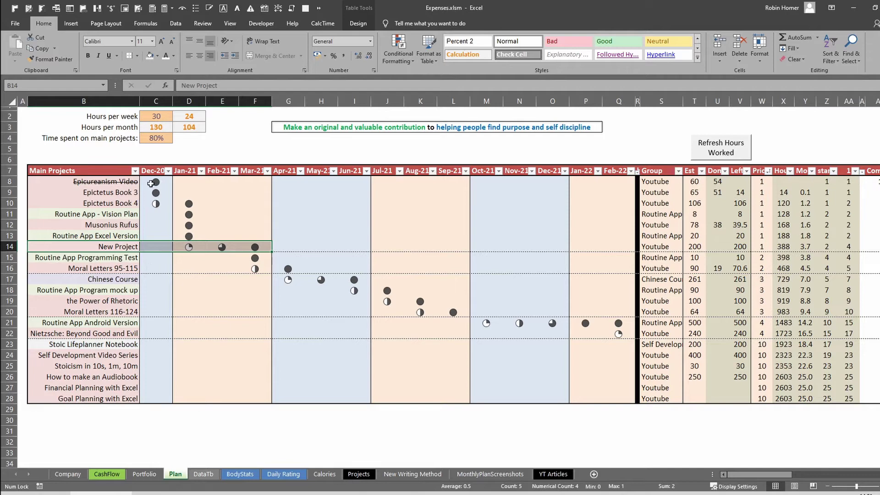
left_click(194, 249)
left_click_drag(194, 250, 257, 248)
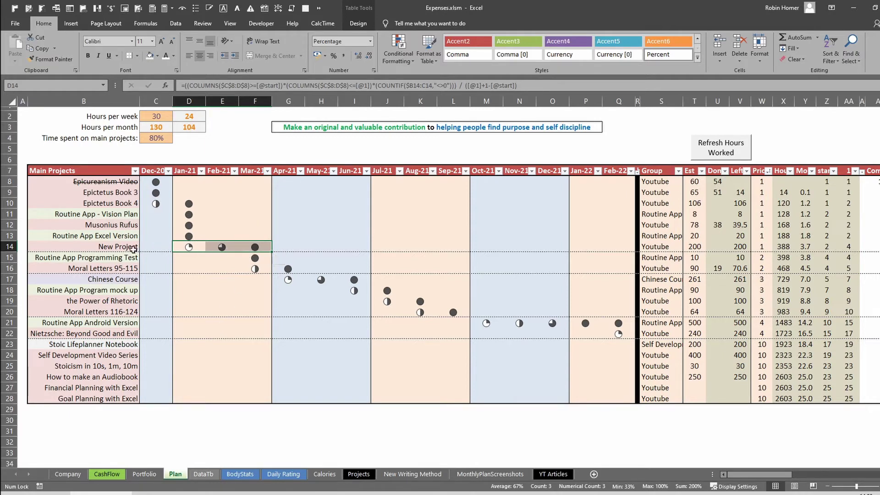
left_click_drag(128, 247, 224, 248)
mouse_move(762, 246)
left_mouse_down()
mouse_move(762, 177)
mouse_move(768, 247)
left_mouse_up()
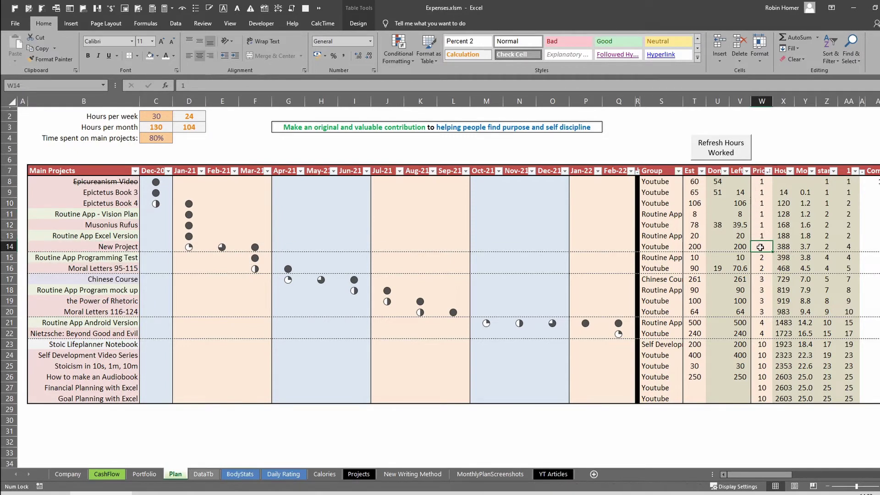
Step: Set New Project's priority to 4, then review the reordered rows and its Jul-21 to Sep-21 markers
type("4")
key("Return")
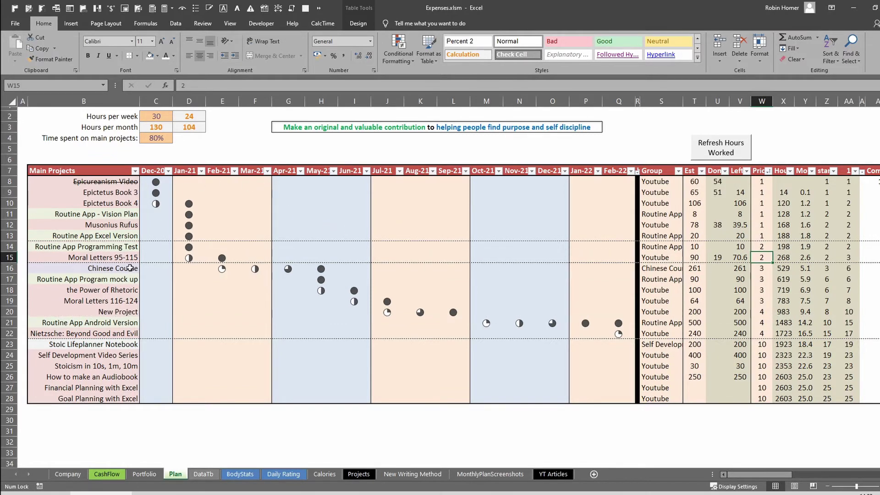
left_click_drag(130, 268, 118, 332)
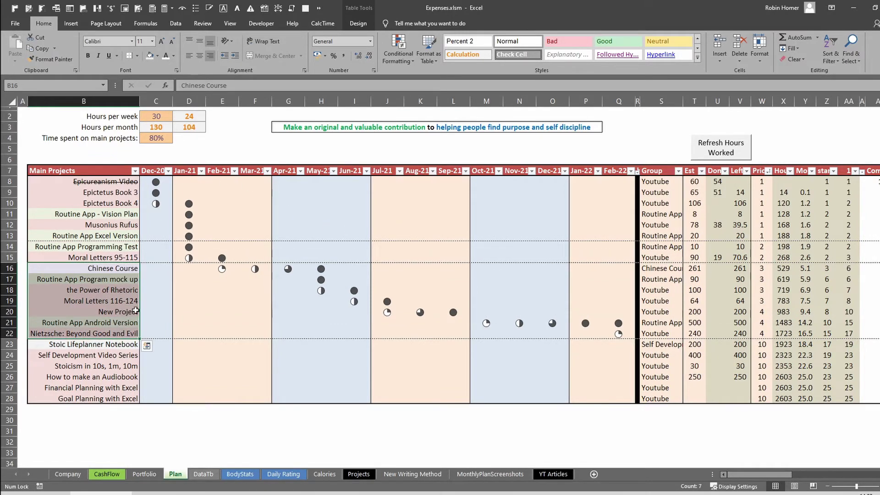
left_click_drag(146, 266, 258, 325)
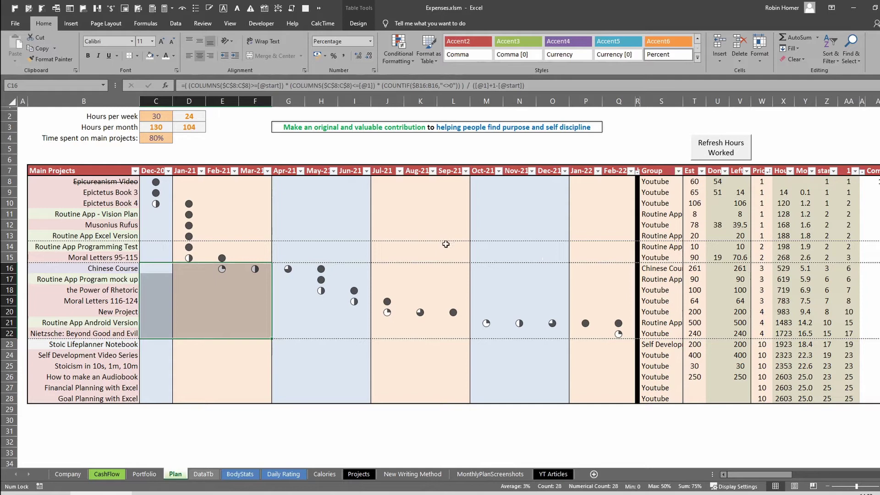
left_click(90, 256)
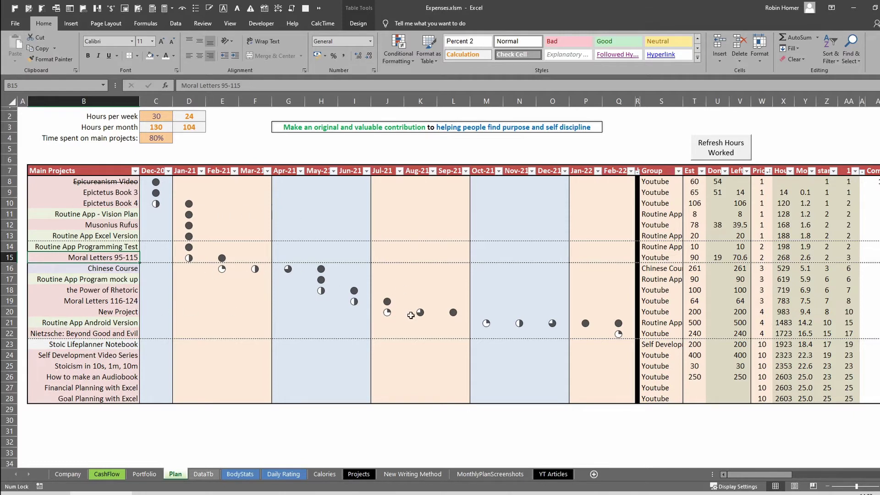
left_click_drag(385, 314, 453, 314)
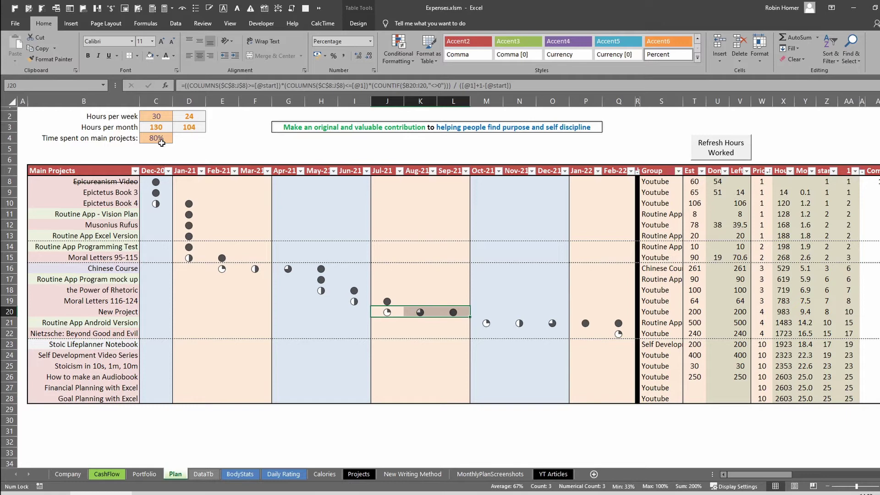
left_click(165, 116)
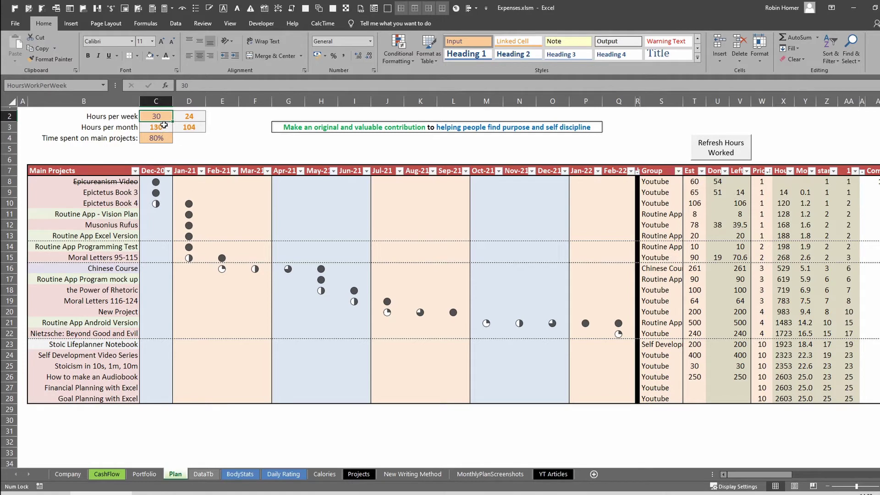
Step: Try 40 hours per week and a 90% main-project share, then undo back to 30 hours and 80%
type("4")
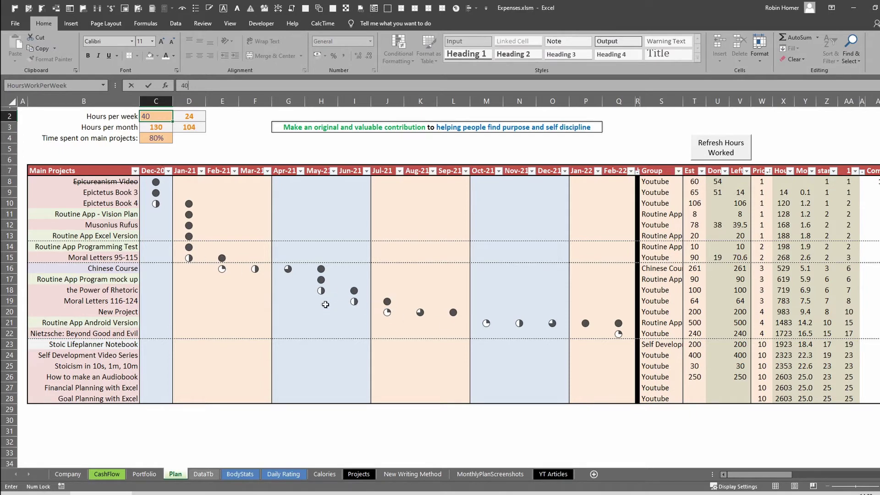
key("Return")
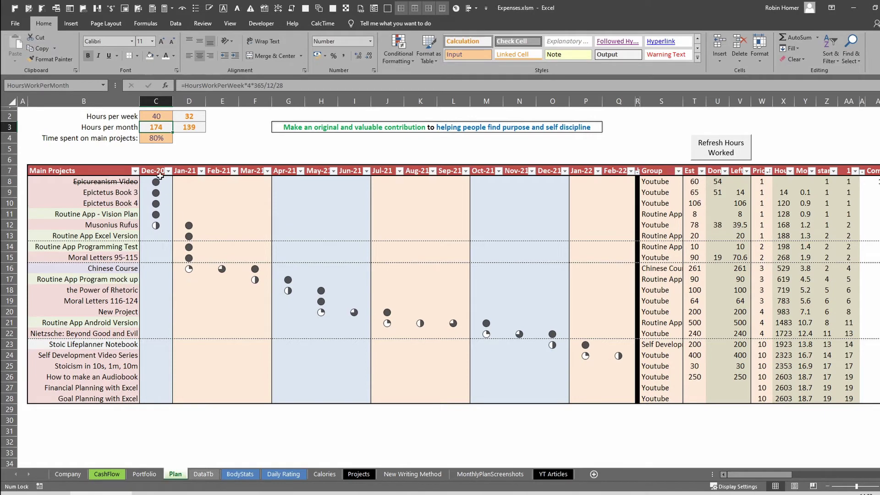
left_click(158, 141)
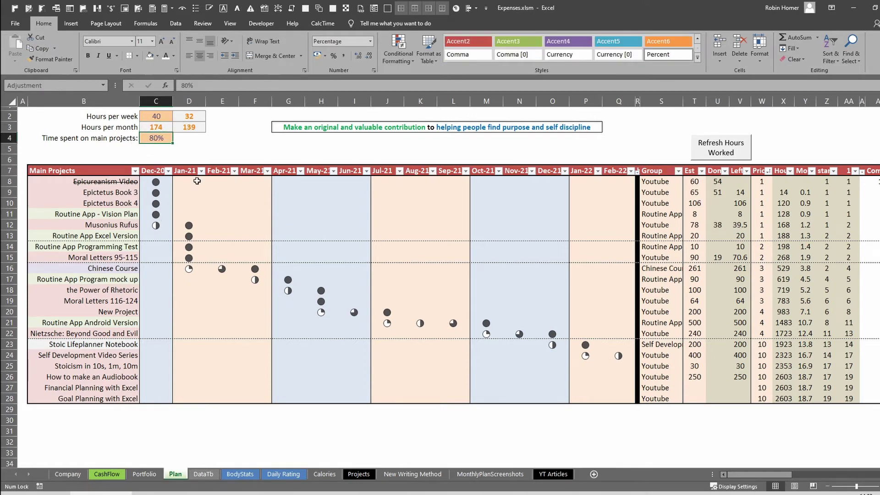
type("95")
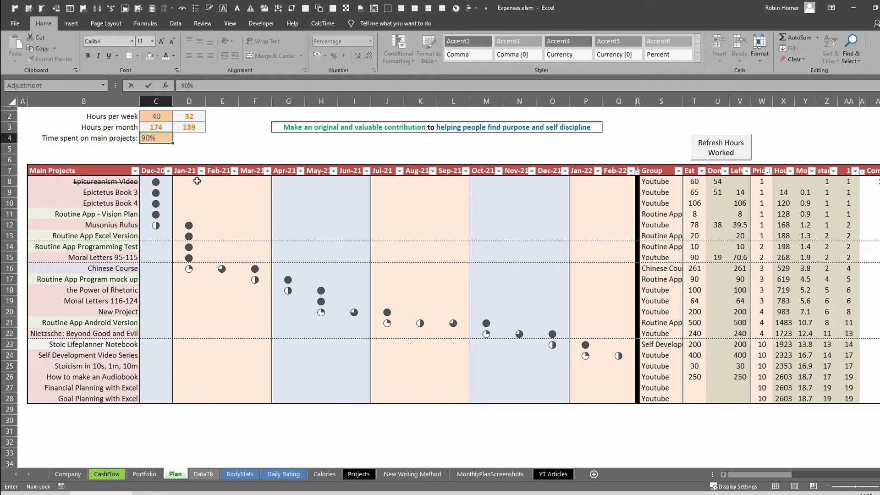
key("Return")
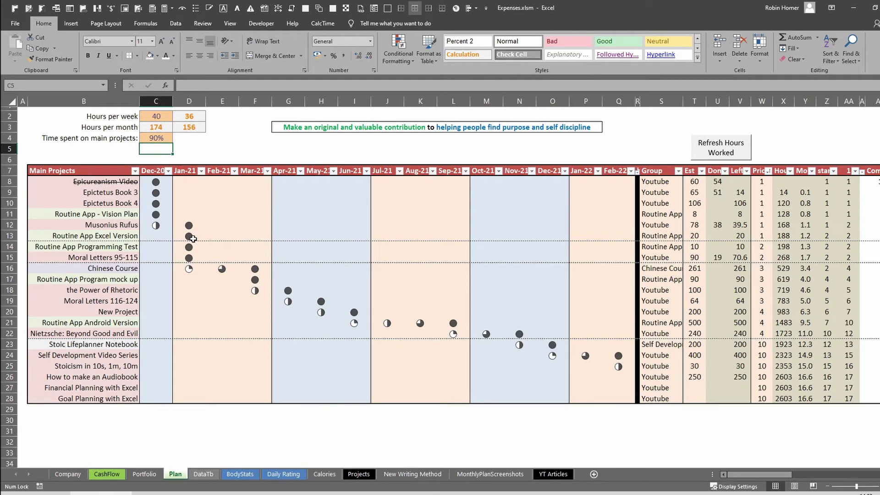
key("ctrl+z")
key("ctrl+z")
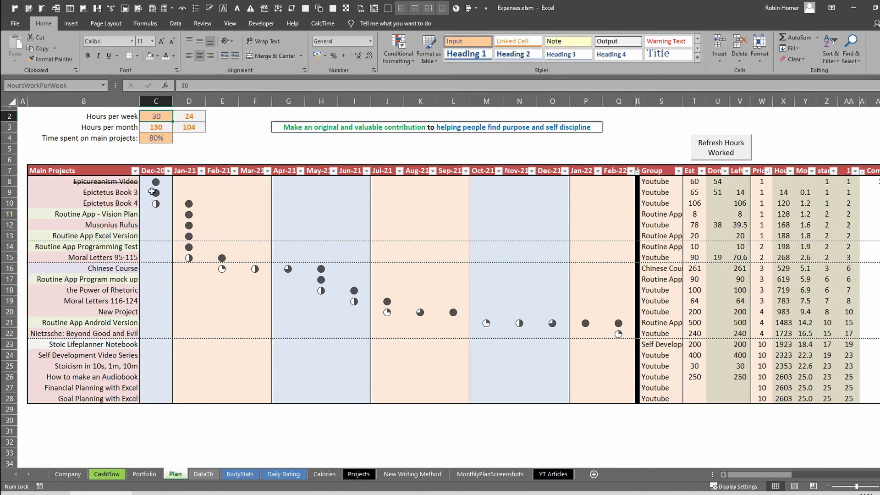
left_click_drag(154, 159, 624, 160)
key("ctrl+c")
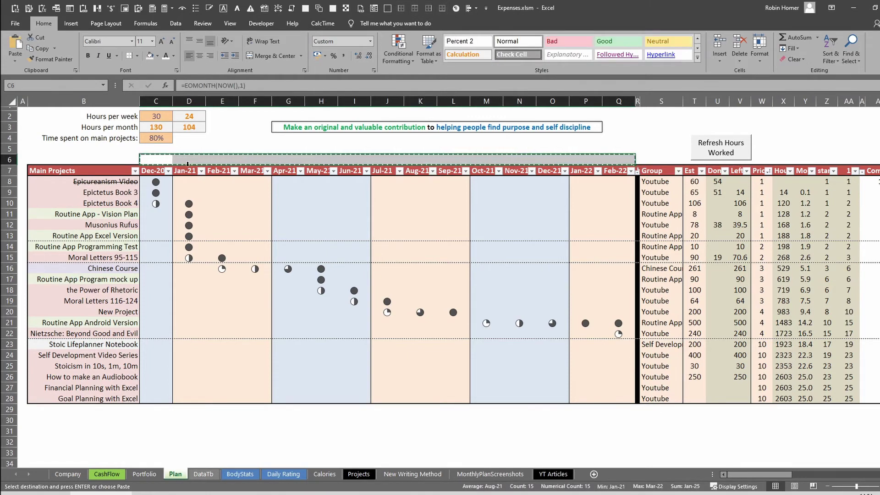
left_click(156, 174)
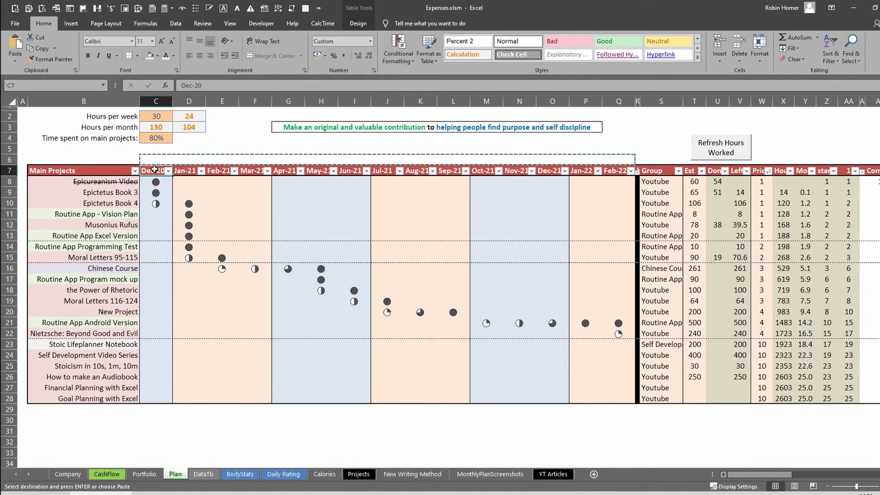
key("ctrl+v")
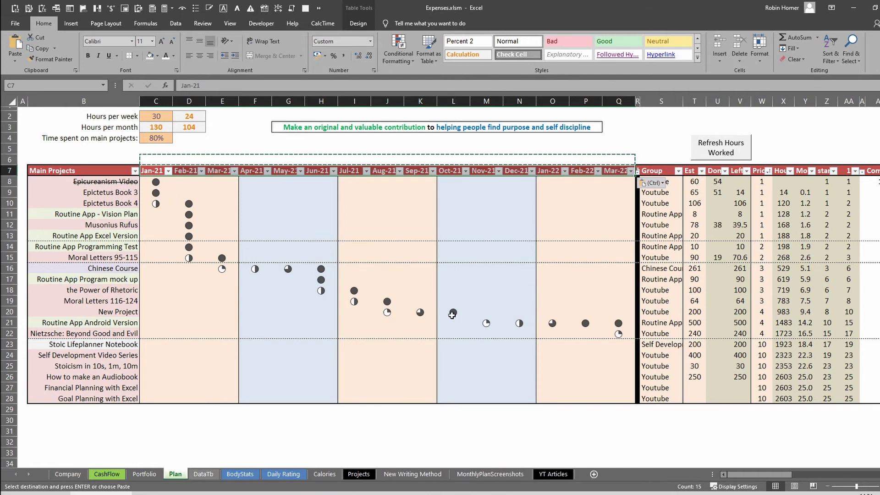
left_click_drag(452, 315, 148, 313)
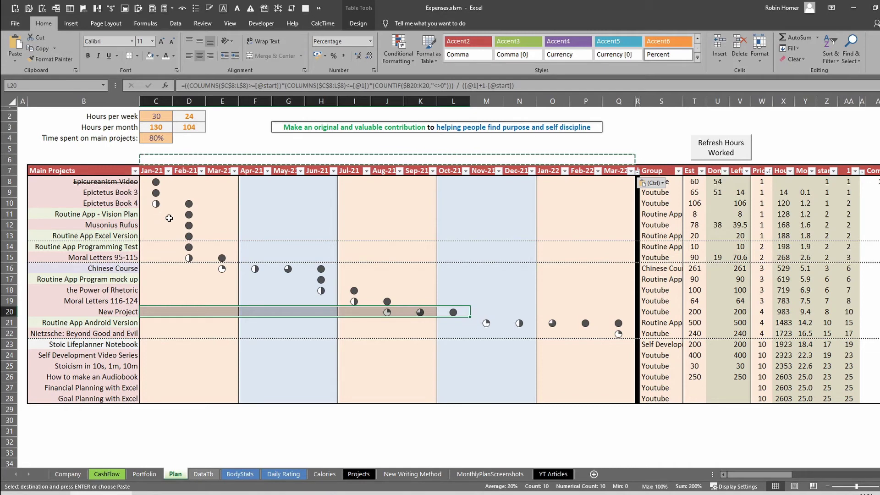
left_click(156, 171)
key("ctrl+v")
left_click(157, 117)
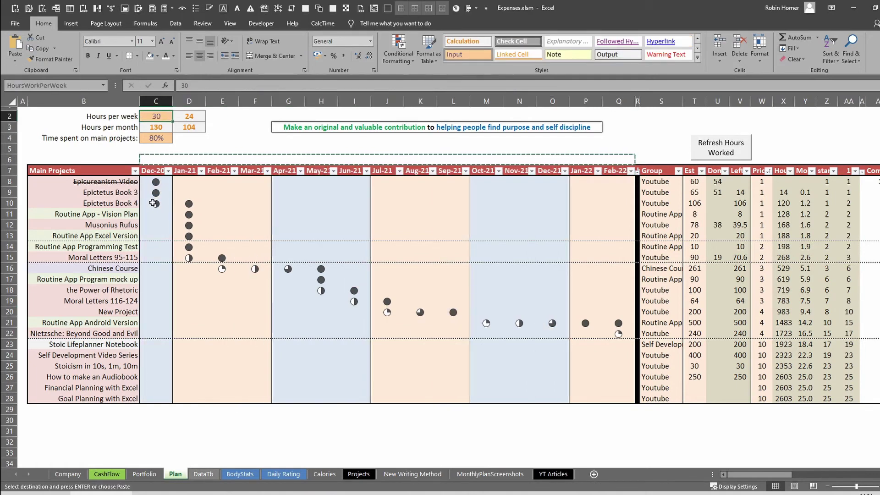
key("Escape")
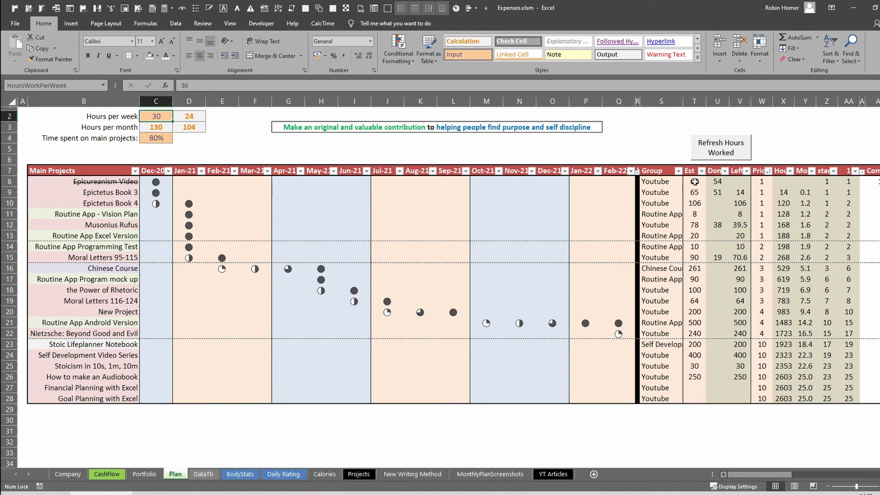
left_click_drag(695, 181, 694, 236)
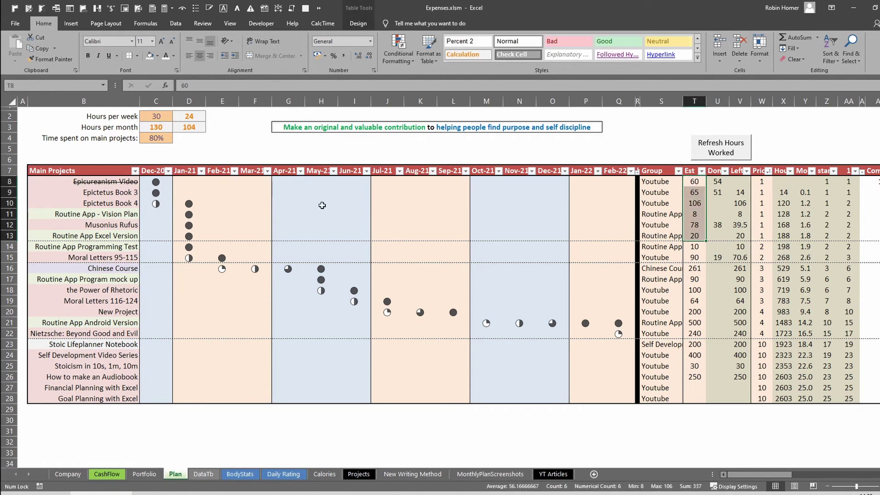
left_click(155, 206)
left_click_drag(189, 204, 198, 258)
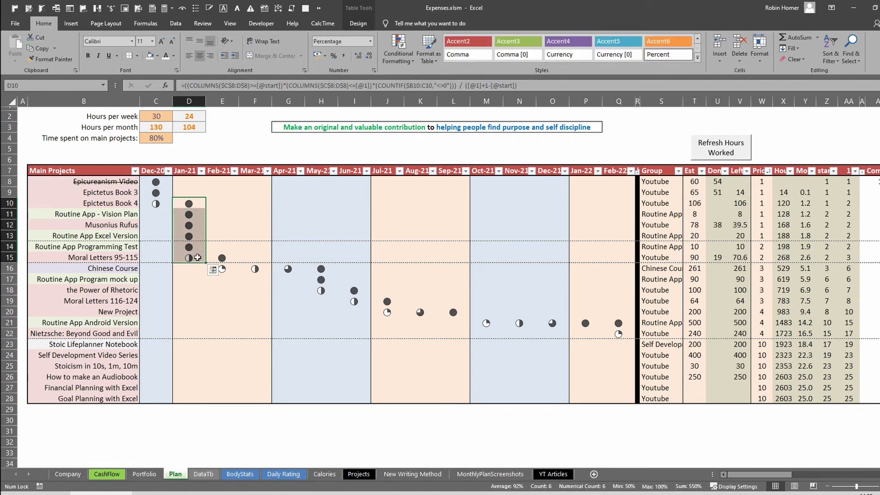
left_click_drag(254, 268, 321, 271)
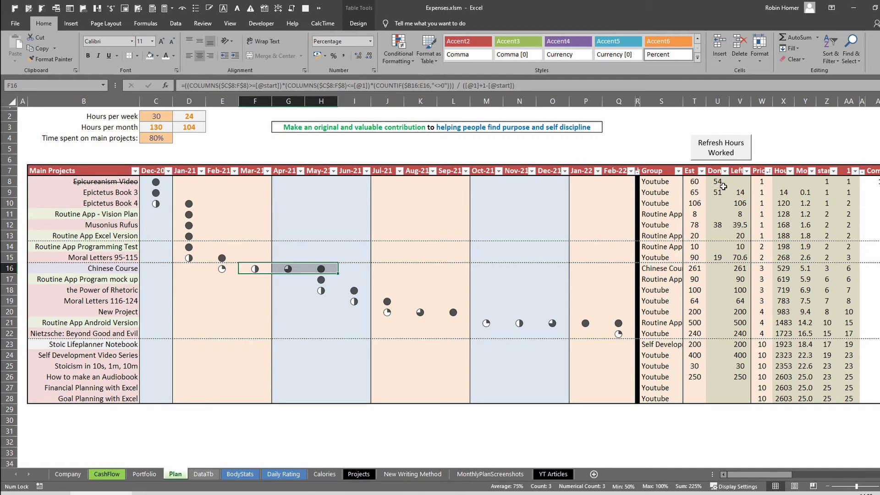
left_click_drag(695, 181, 695, 257)
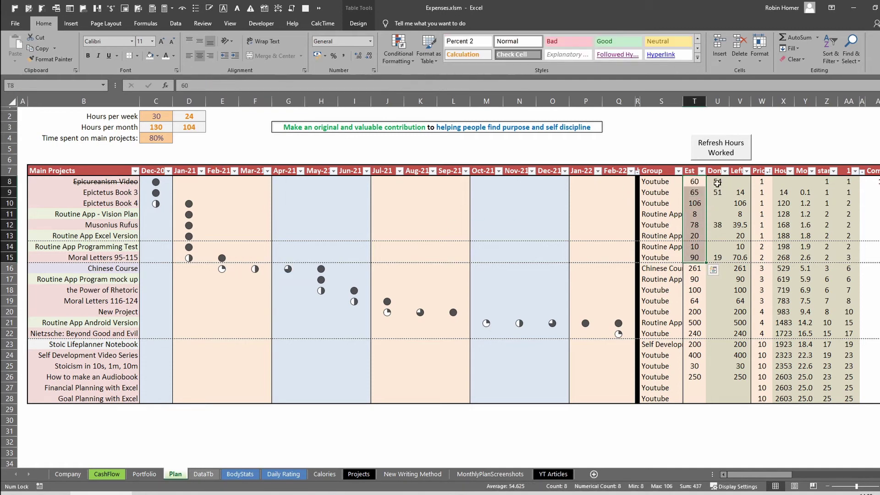
left_click_drag(718, 181, 721, 263)
left_click_drag(741, 182, 746, 270)
left_click_drag(715, 182, 721, 258)
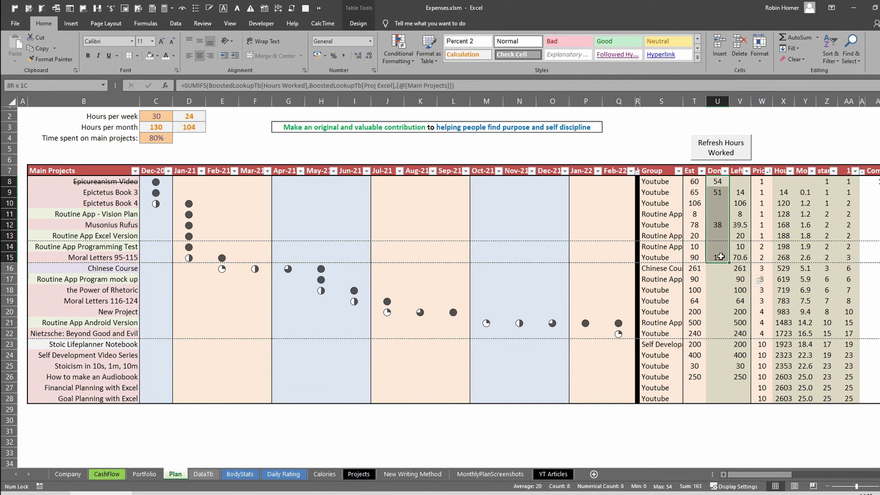
left_click(713, 182)
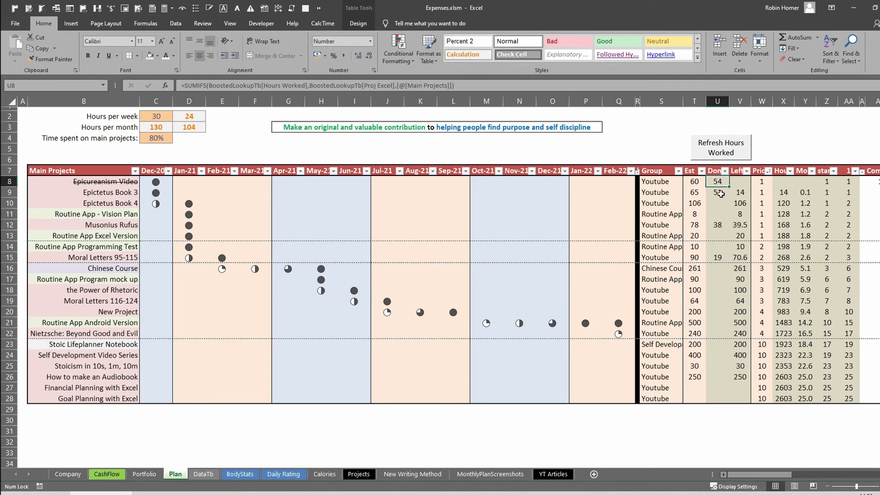
left_click_drag(740, 182, 740, 247)
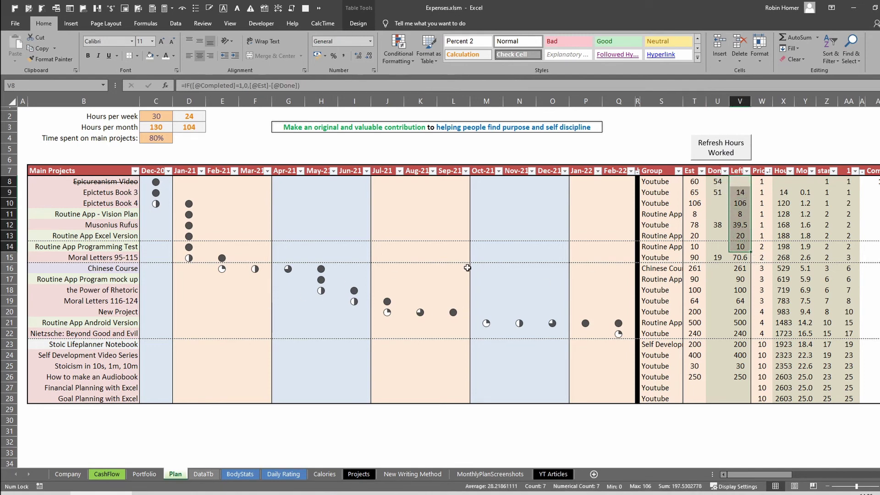
Step: Import hours via Refresh Hours Worked and check the top projects' Dec-20 cells, including Musonius Rufus
left_click(723, 154)
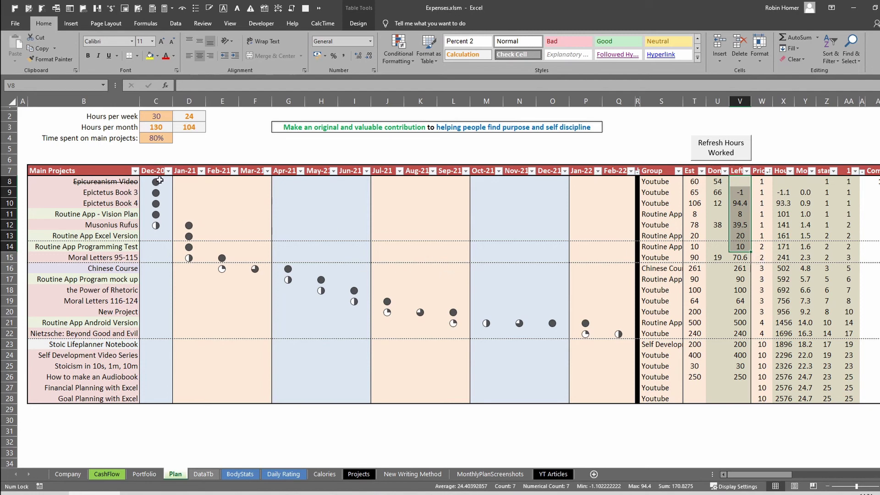
left_click_drag(159, 181, 156, 226)
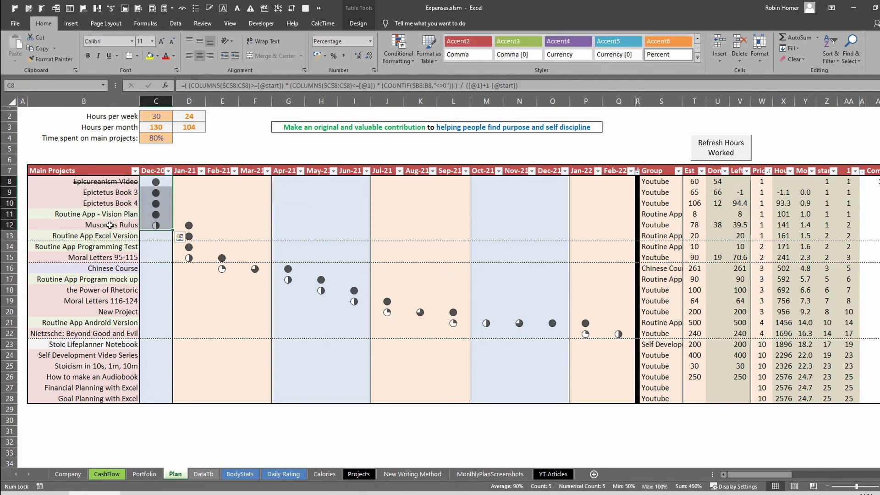
left_click(153, 216, "shift")
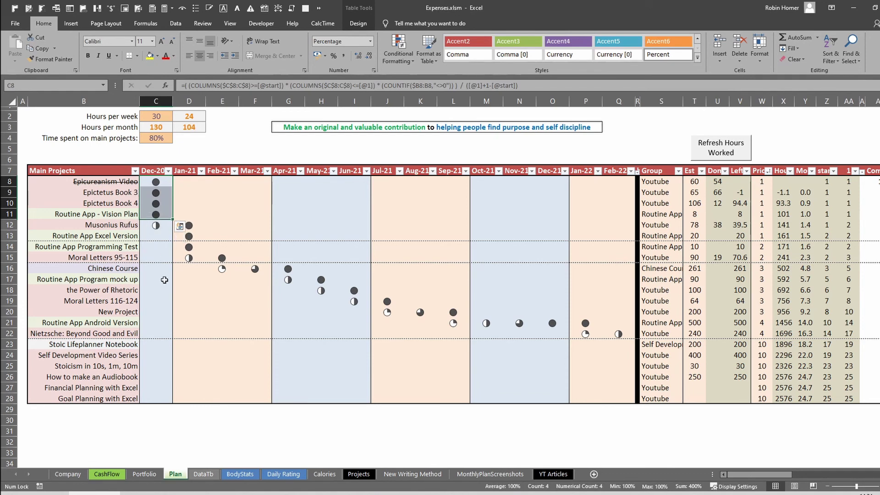
left_click(157, 227)
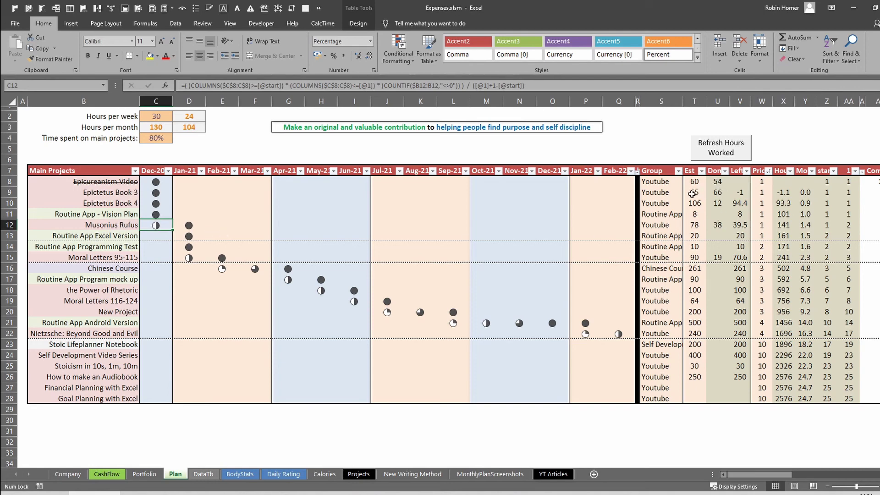
Step: Change Epictetus Book 3's estimated hours in T9 to 70, leaving 4 hours remaining
left_click(715, 194)
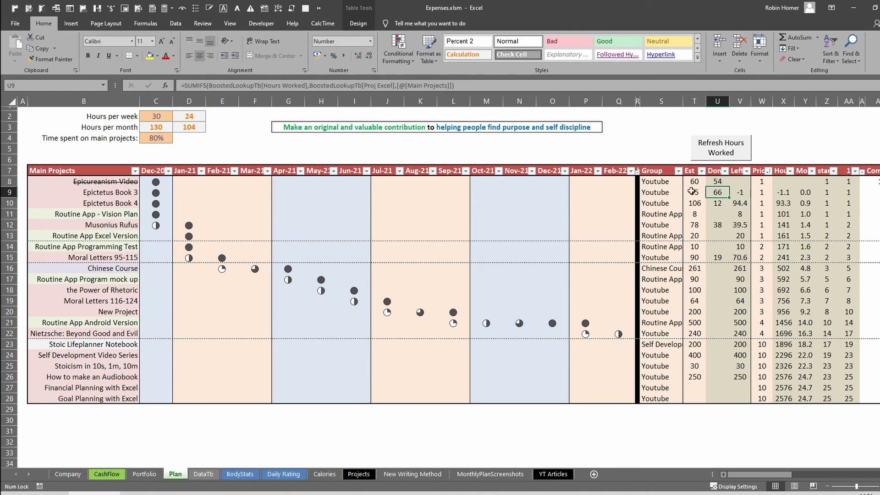
left_click(697, 192)
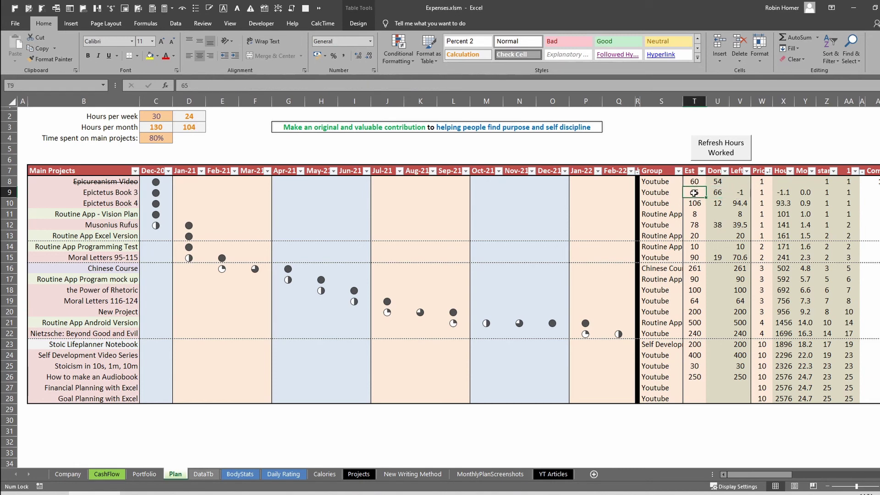
type("70")
key("Return")
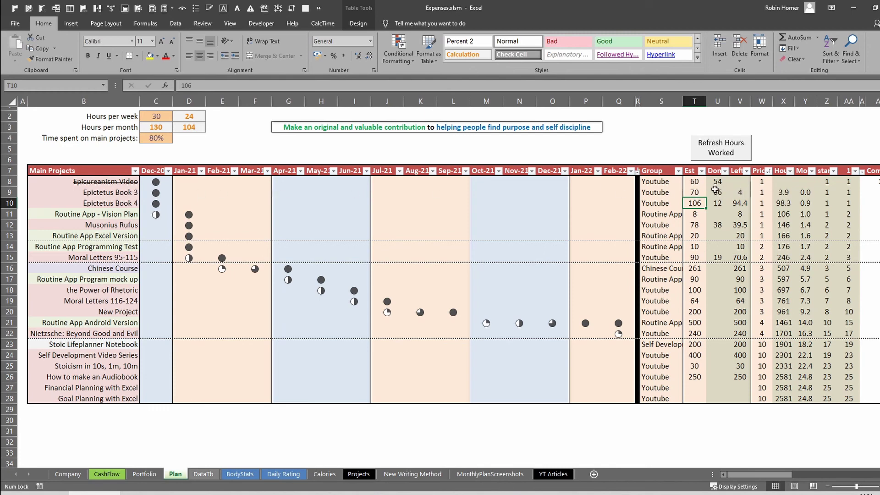
Step: Enter 1 in AC9 to mark Epictetus Book 3 complete, then review the Done hours and Chinese Course cells
left_click(871, 192)
type("1")
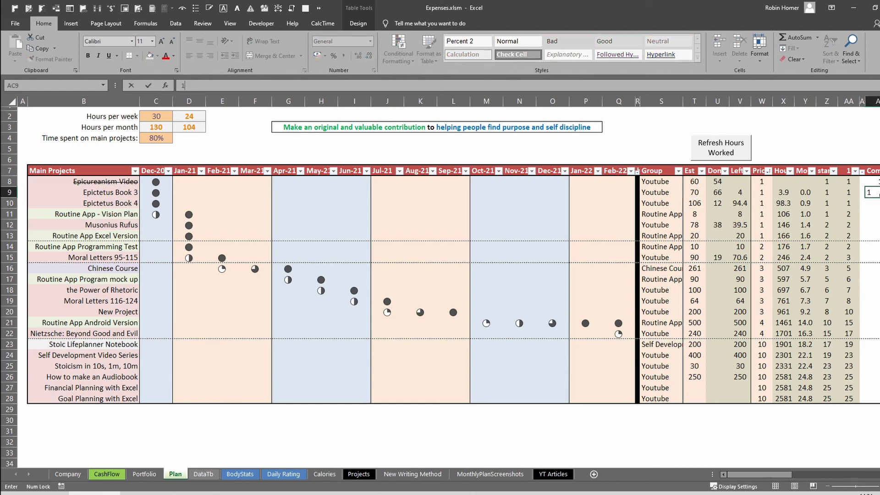
left_click(159, 196)
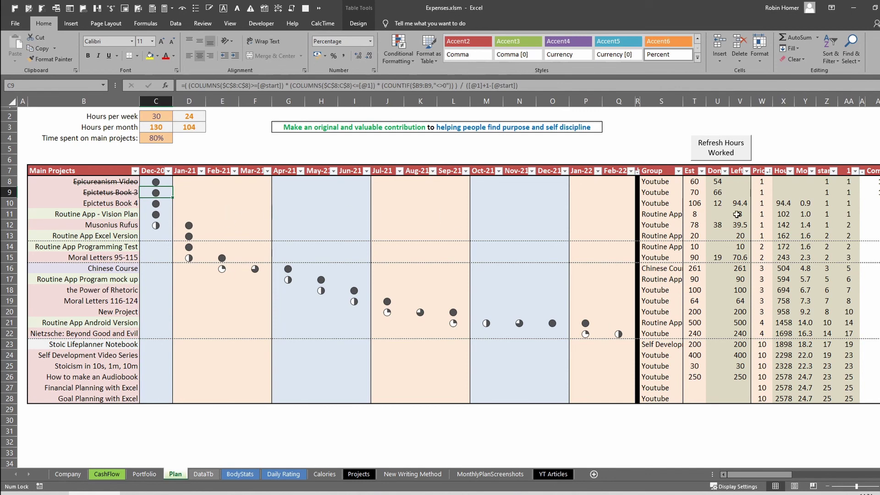
left_click_drag(718, 183, 718, 261)
left_click_drag(222, 269, 310, 272)
Step: Mark Chinese Course complete with 1 in AC16, then undo that entry
left_click(874, 269)
type("1")
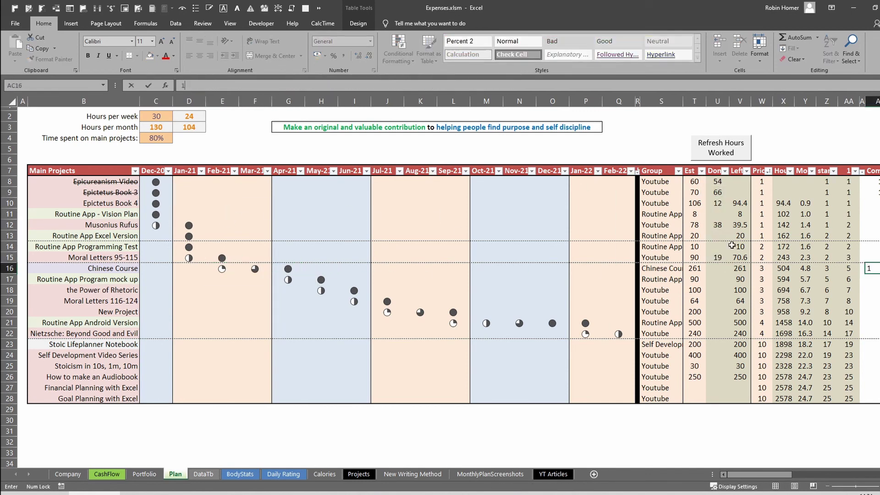
left_click(486, 225)
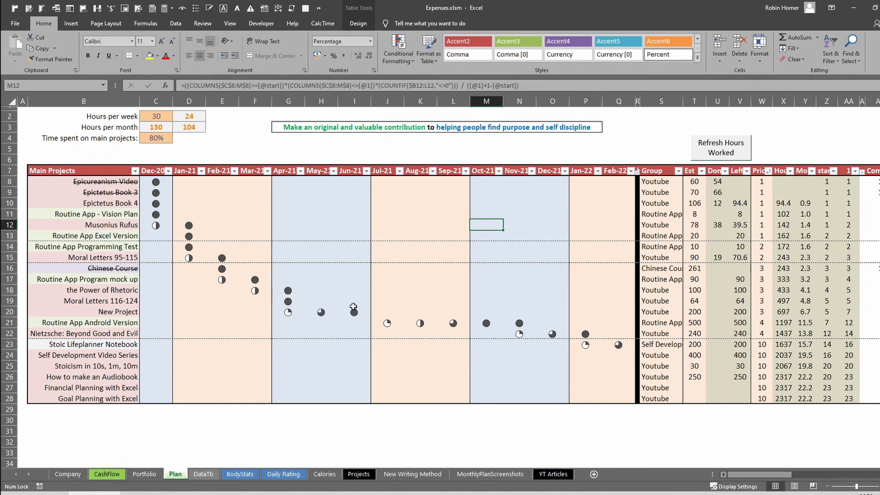
key("ctrl+z")
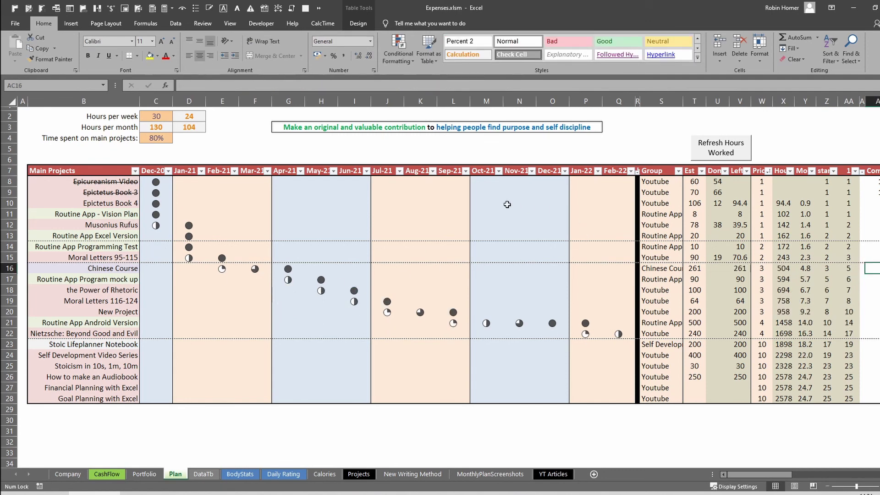
Step: Undo the 1 in AC9 so Epictetus Book 3 shows 4 hours left again
key("ctrl+z")
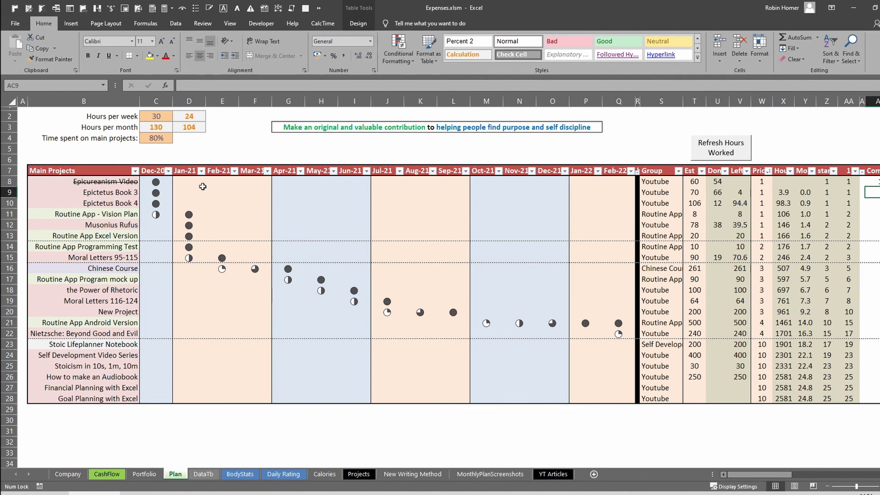